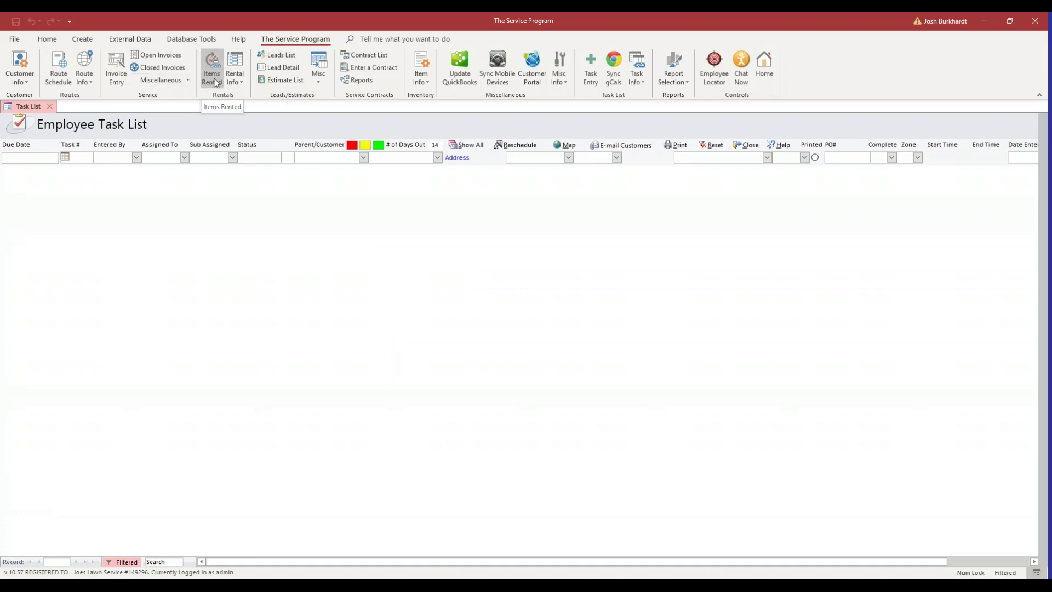
- Open China Delight's rental transaction from the list of items currently rented
left_click(214, 80)
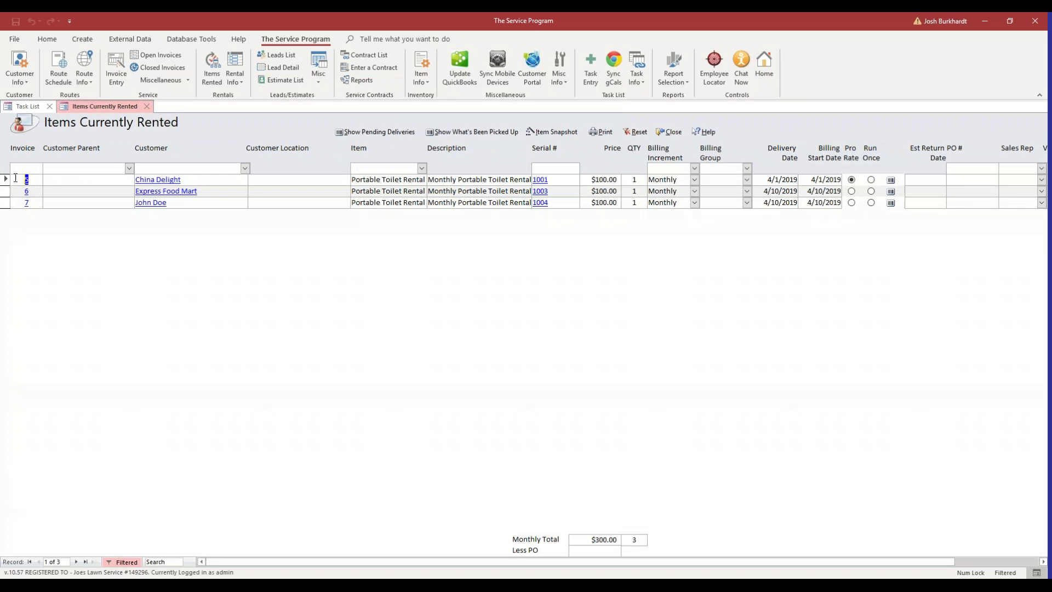
left_click_drag(174, 180, 224, 171)
left_click(30, 181)
left_click(29, 181)
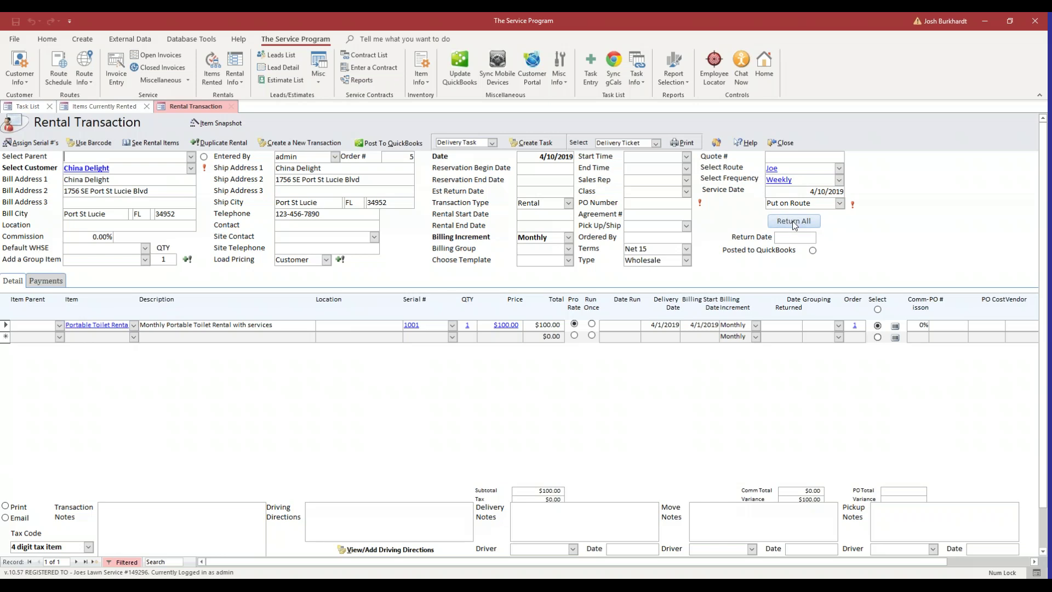
- Set the return date of the China Delight rental transaction to 4/11/2019
left_click(795, 238)
left_click(822, 236)
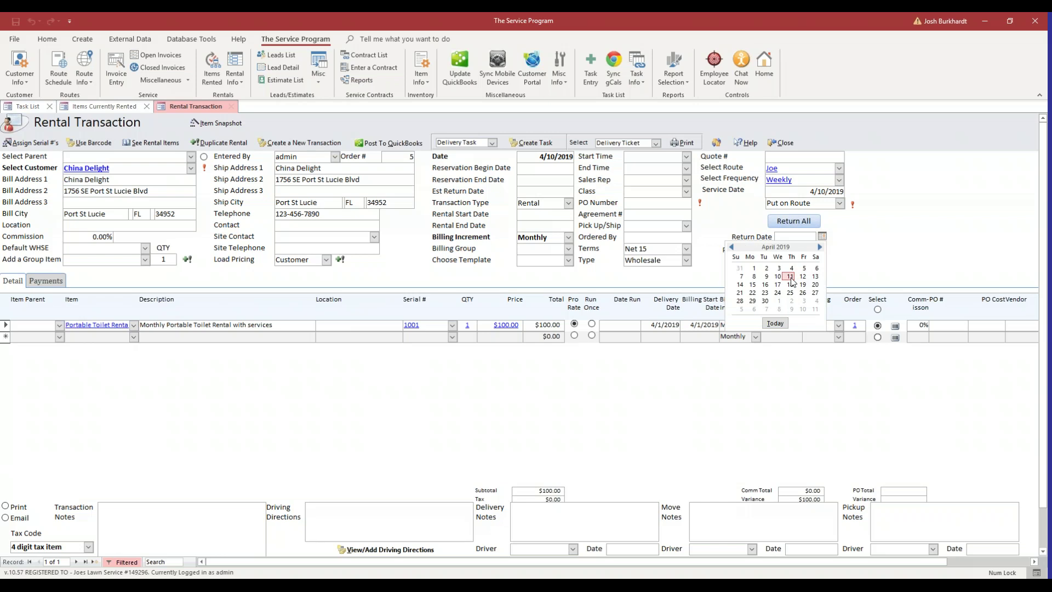
left_click(791, 281)
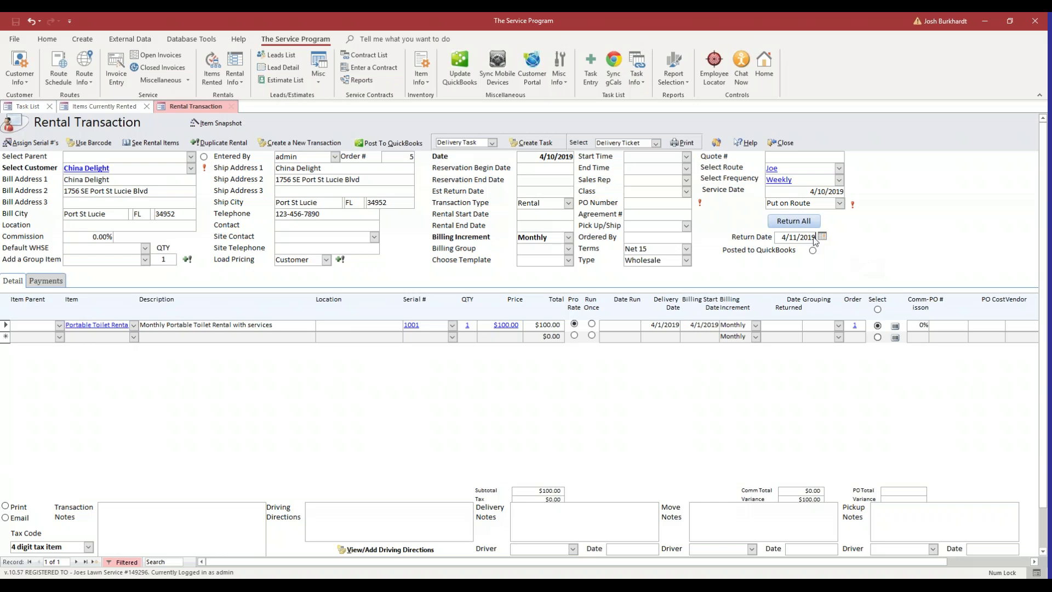
left_click(800, 221)
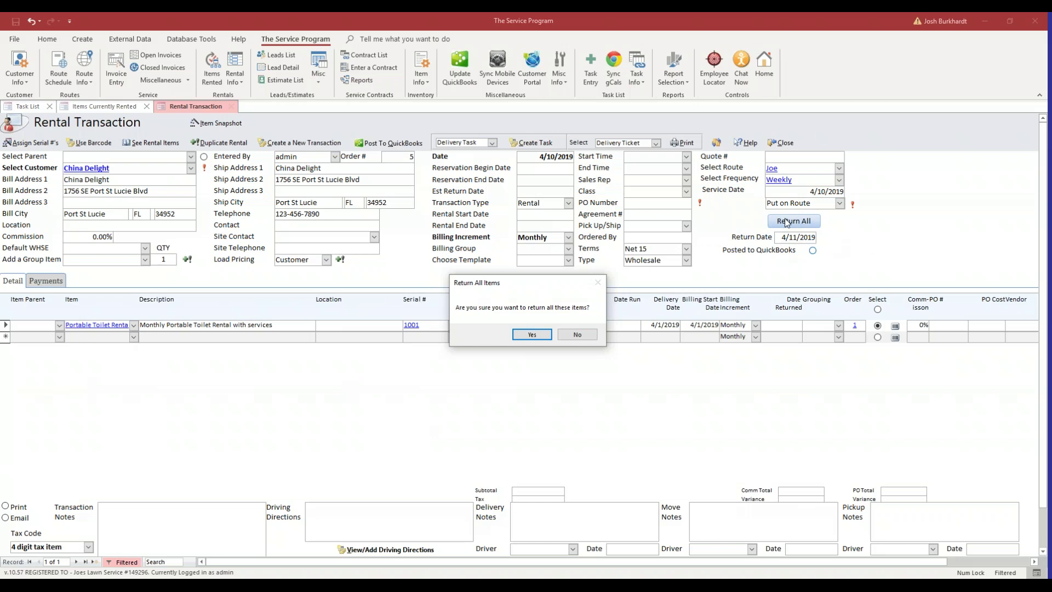
left_click(595, 335)
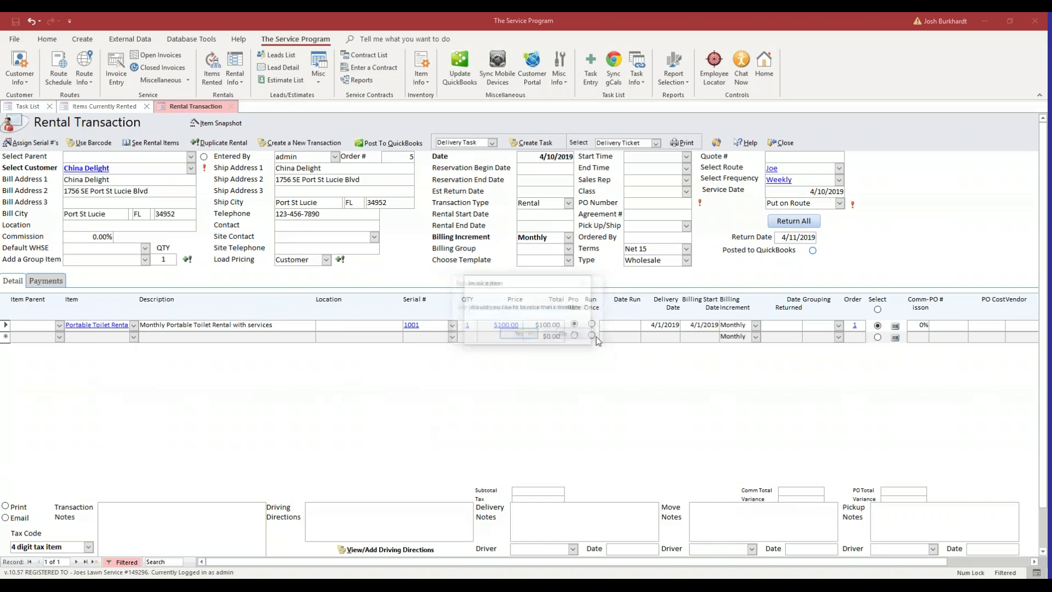
left_click(562, 334)
left_click(525, 334)
key("Return")
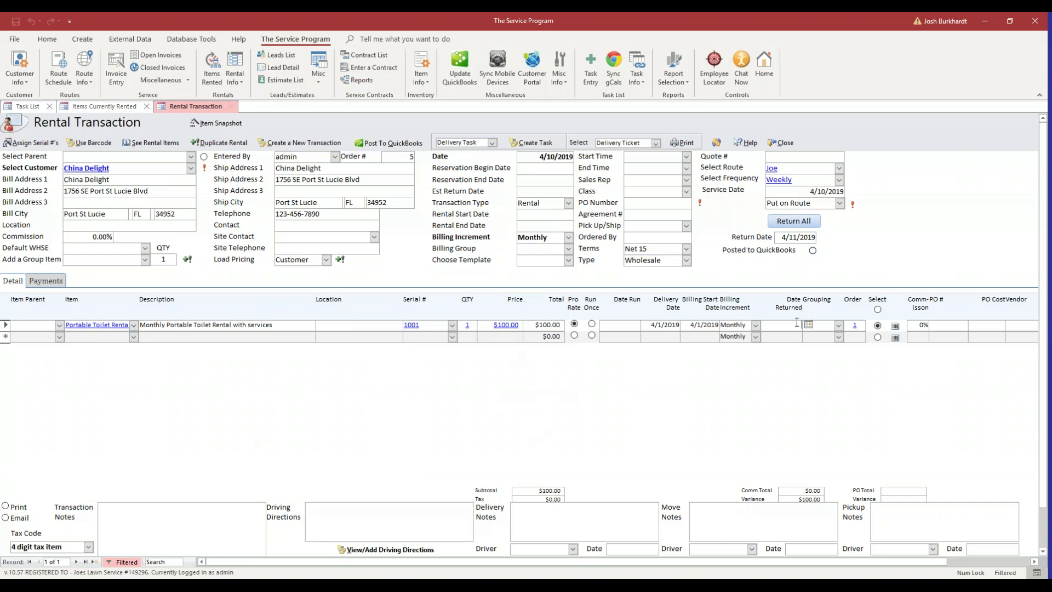
- Return all items on the China Delight rental and agree to invoice them
left_click(794, 220)
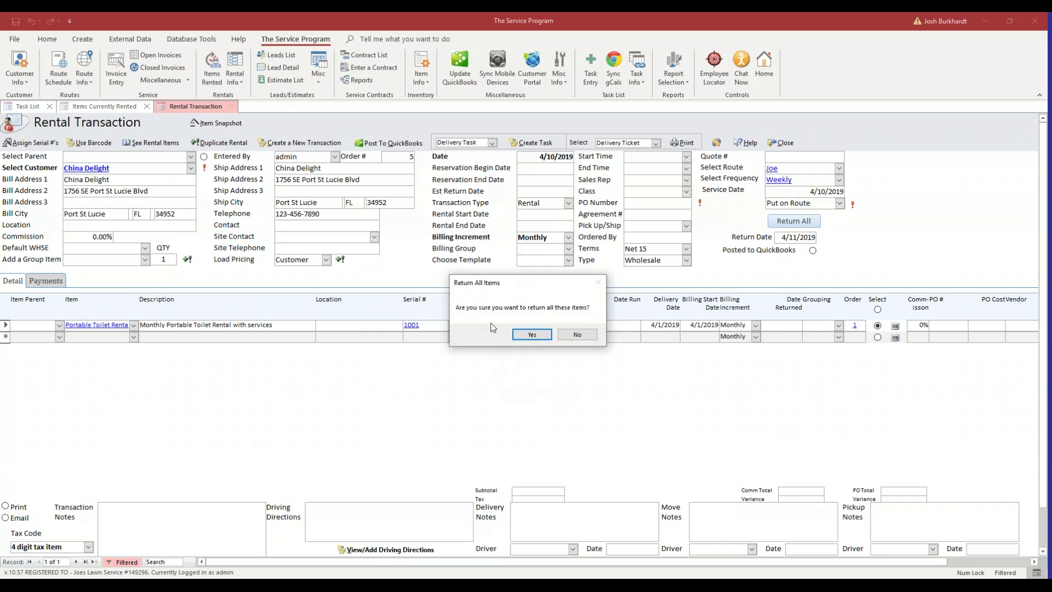
left_click(522, 334)
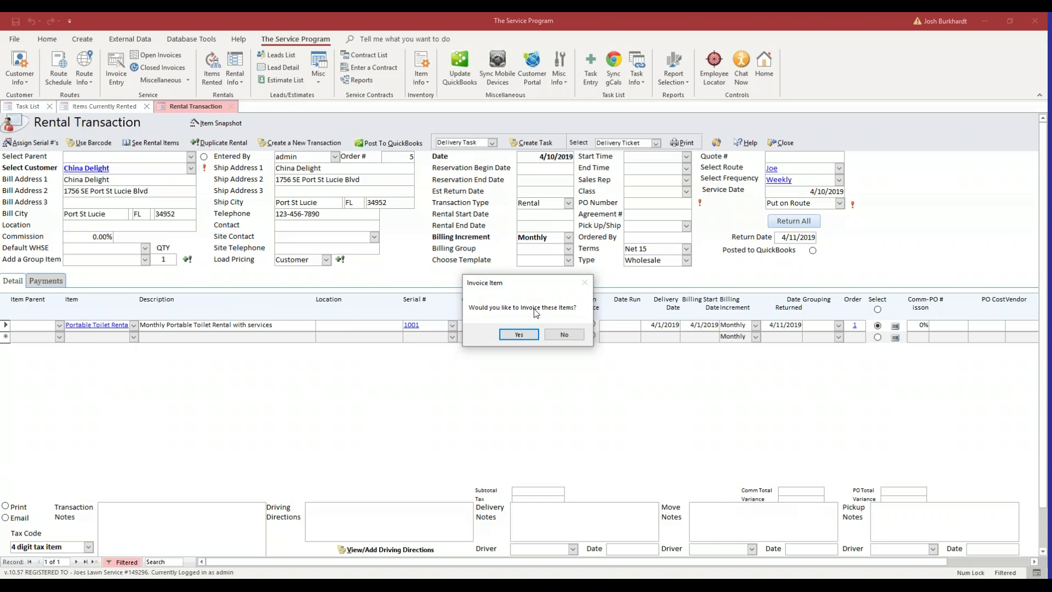
left_click(519, 330)
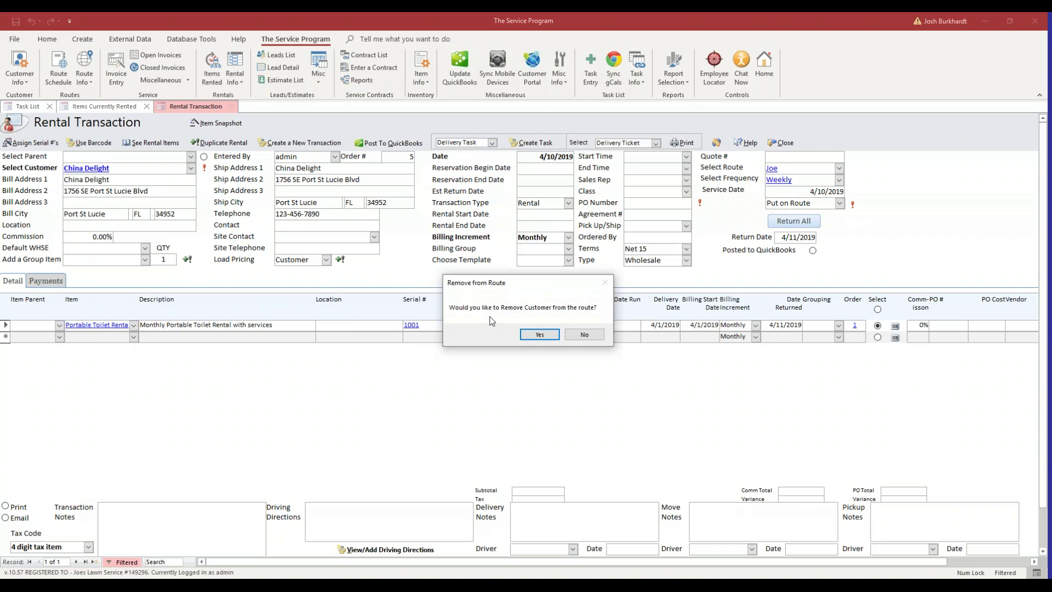
- Remove China Delight from the route by deleting its weekly stop record, and close the route schedule and rental forms
left_click(553, 339)
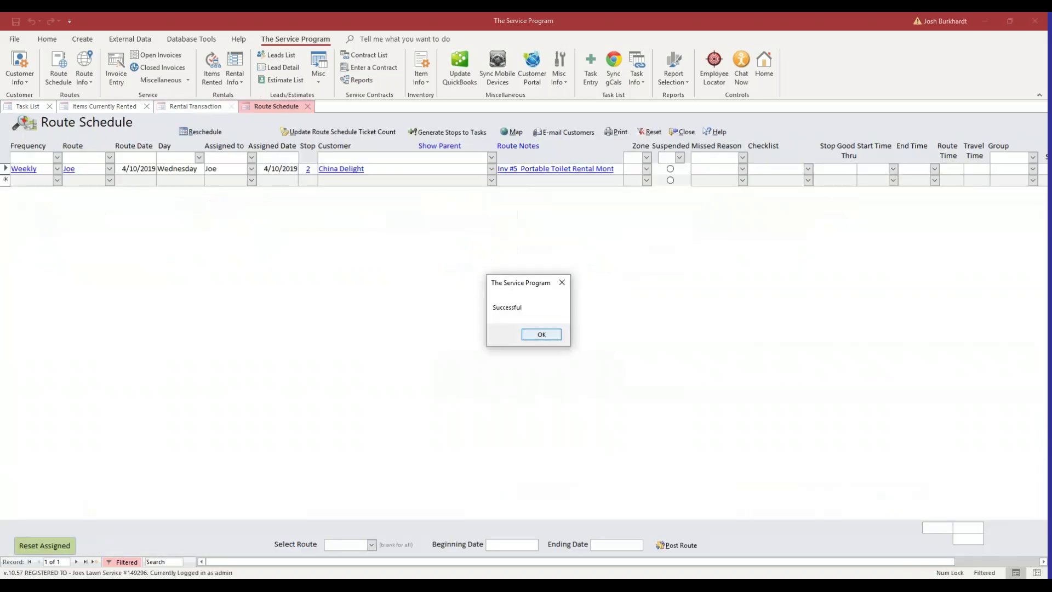
left_click(550, 333)
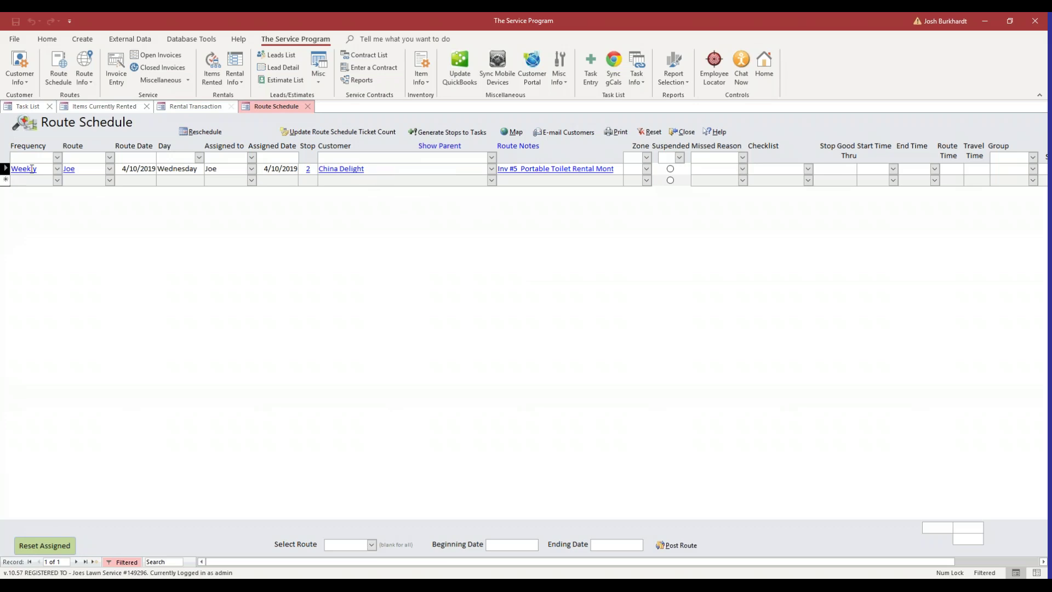
right_click(5, 174)
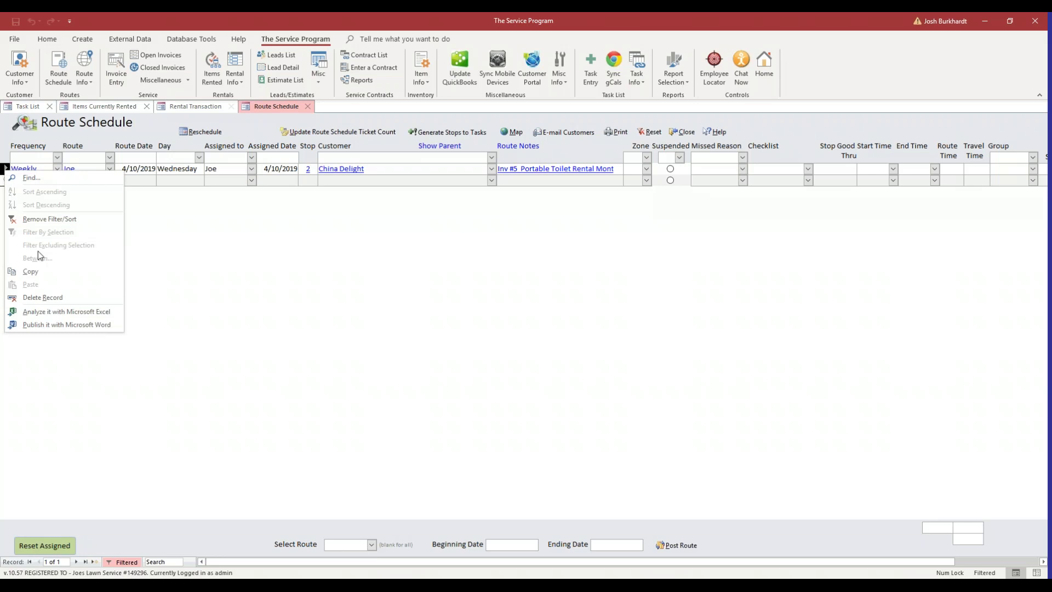
left_click(55, 298)
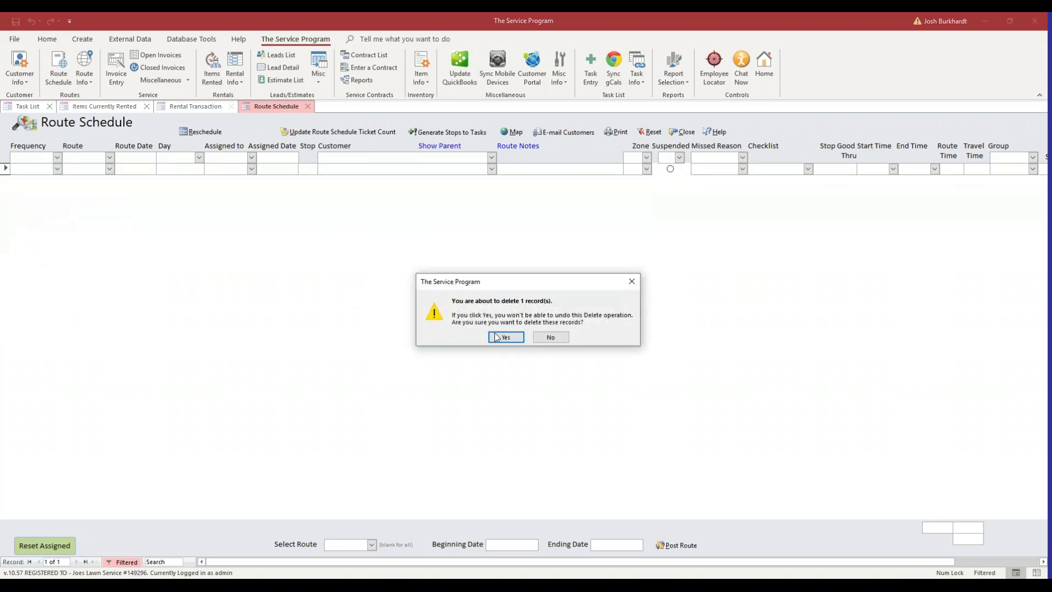
left_click(504, 339)
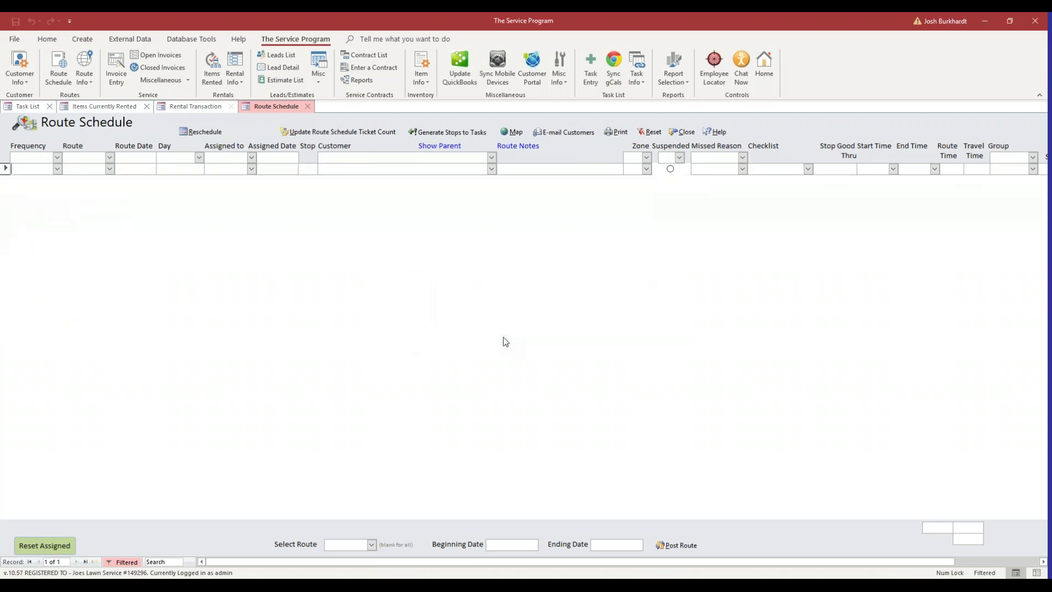
left_click(683, 132)
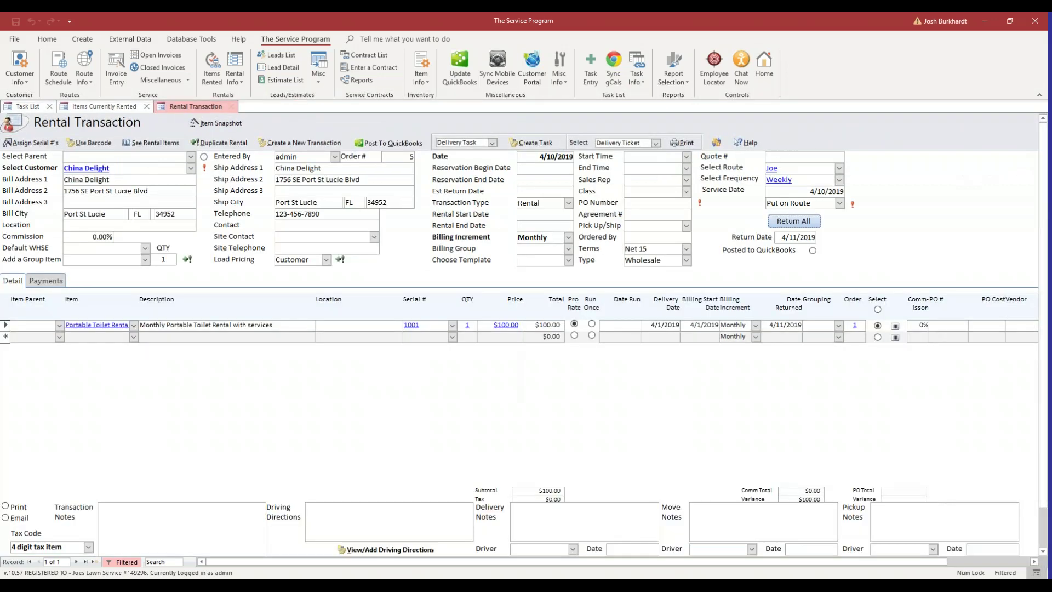
left_click(771, 145)
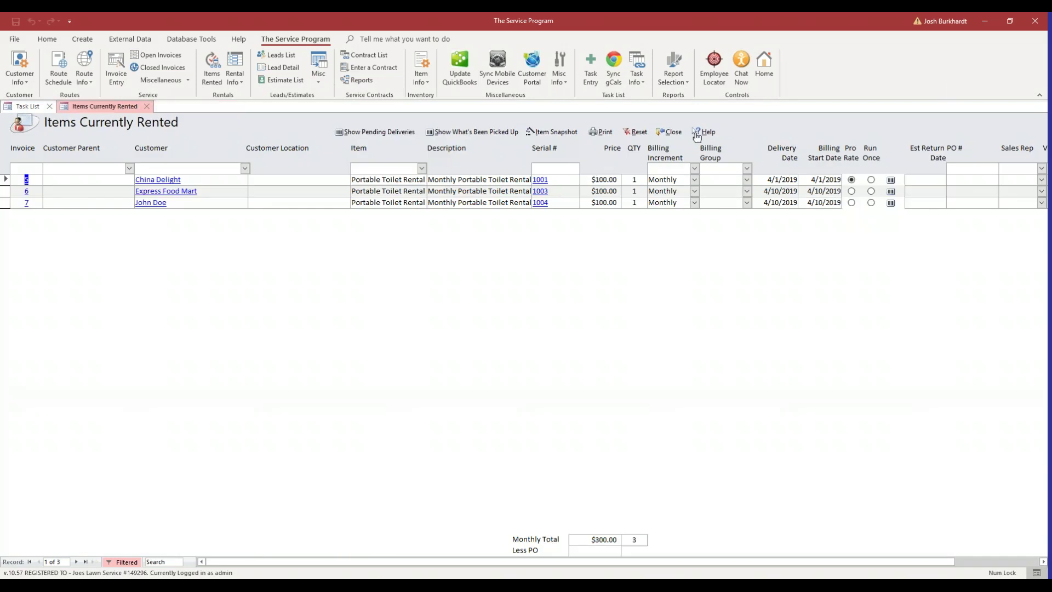
left_click(679, 135)
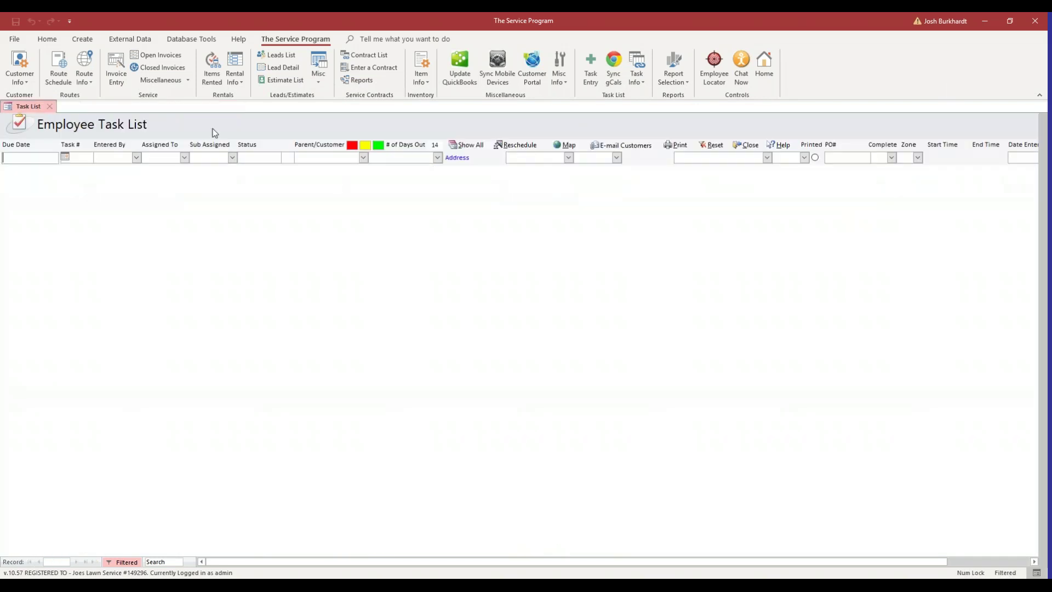
- Review the rate and total charge for China Delight in the pending rental billing transactions, and close the batch
left_click(236, 82)
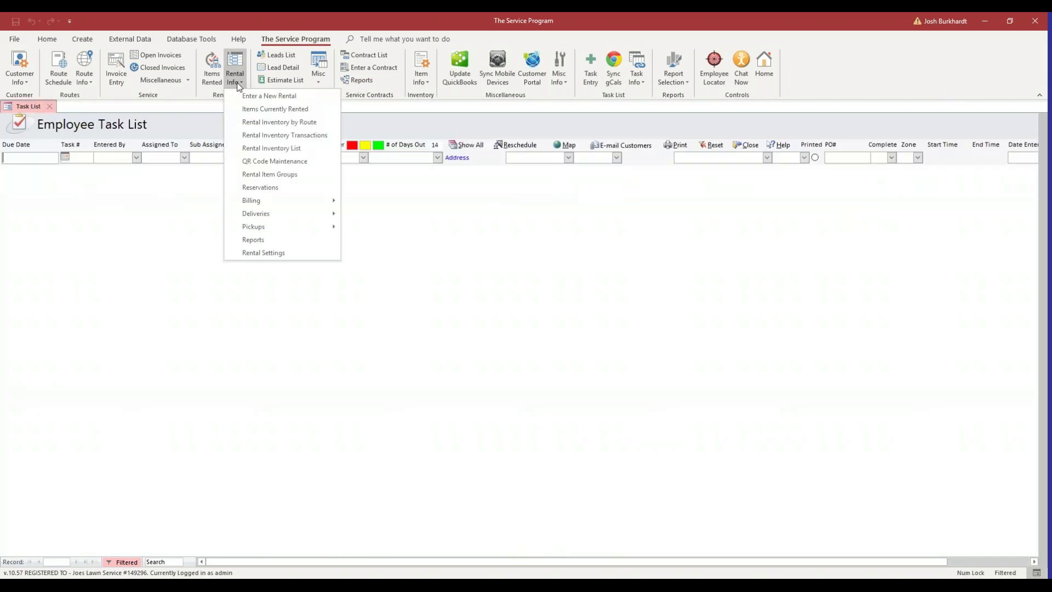
mouse_move(252, 200)
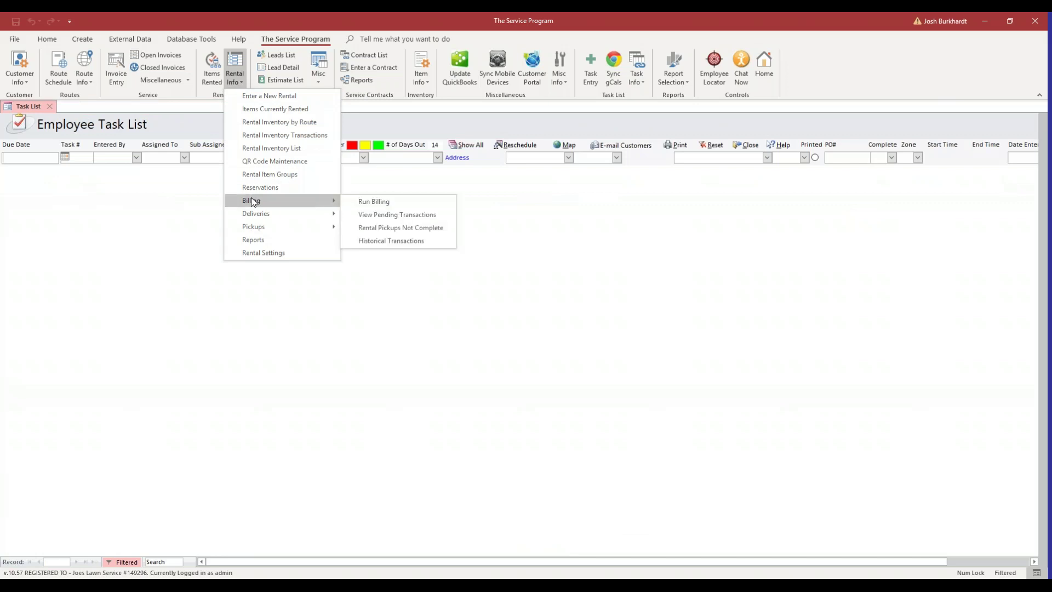
left_click(401, 214)
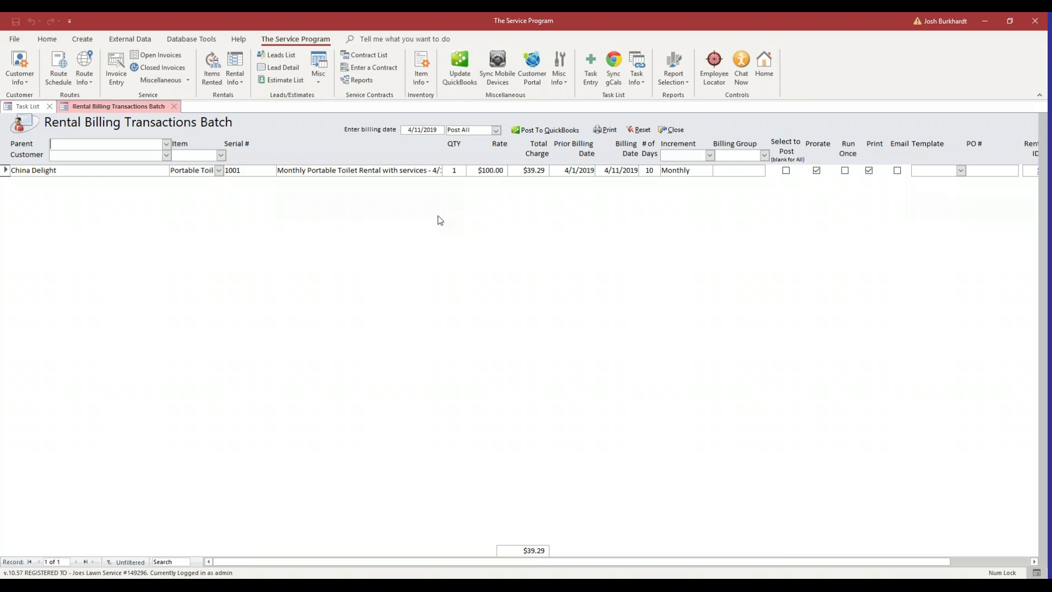
double_click(475, 173)
key("Tab")
double_click(528, 171)
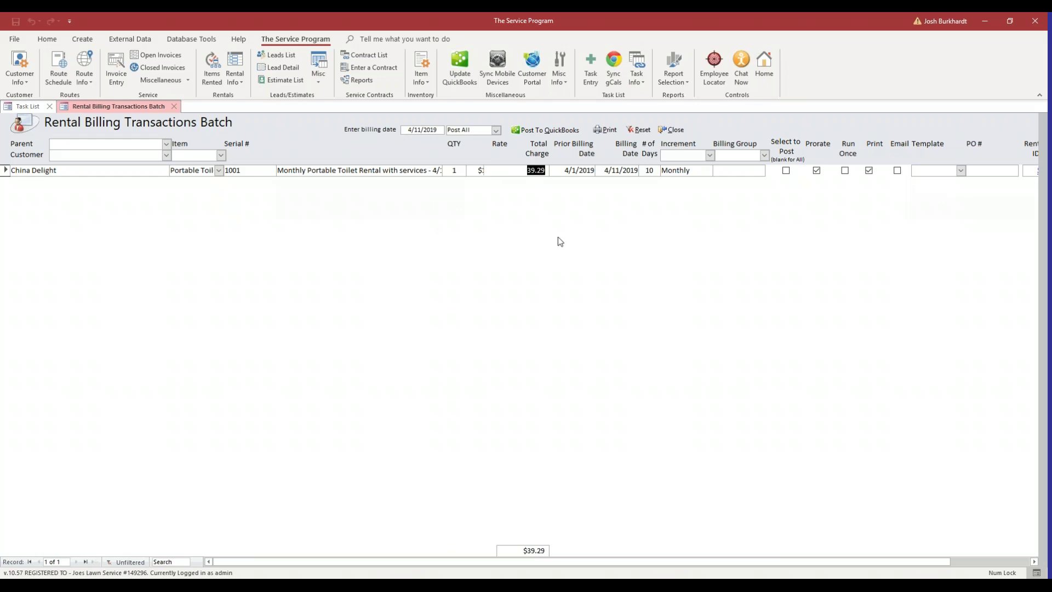
key("Tab")
left_click(672, 130)
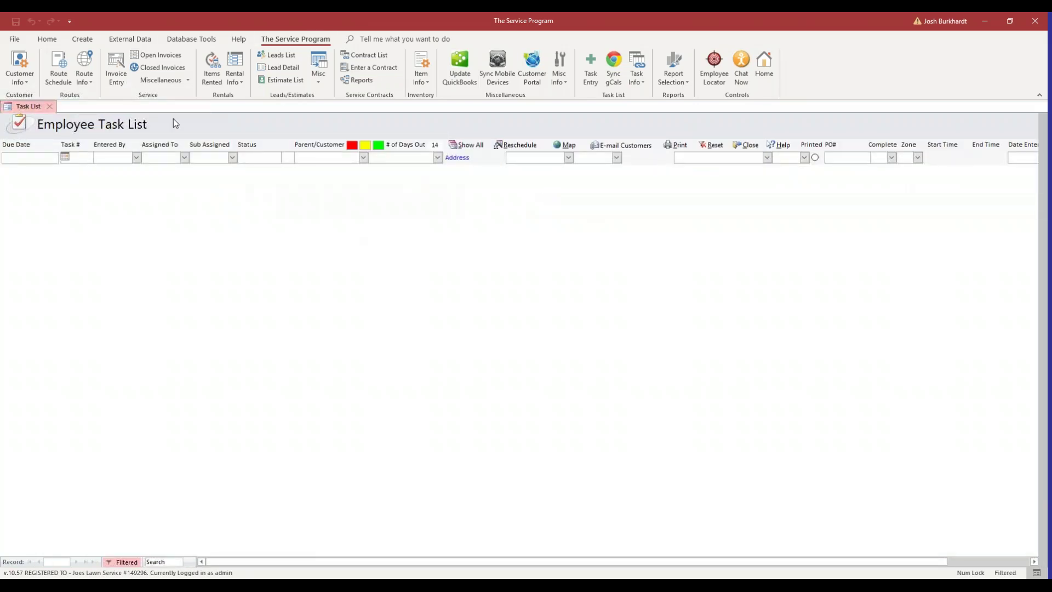
- Check which items are still on rent and open the rental inventory transactions
left_click(212, 71)
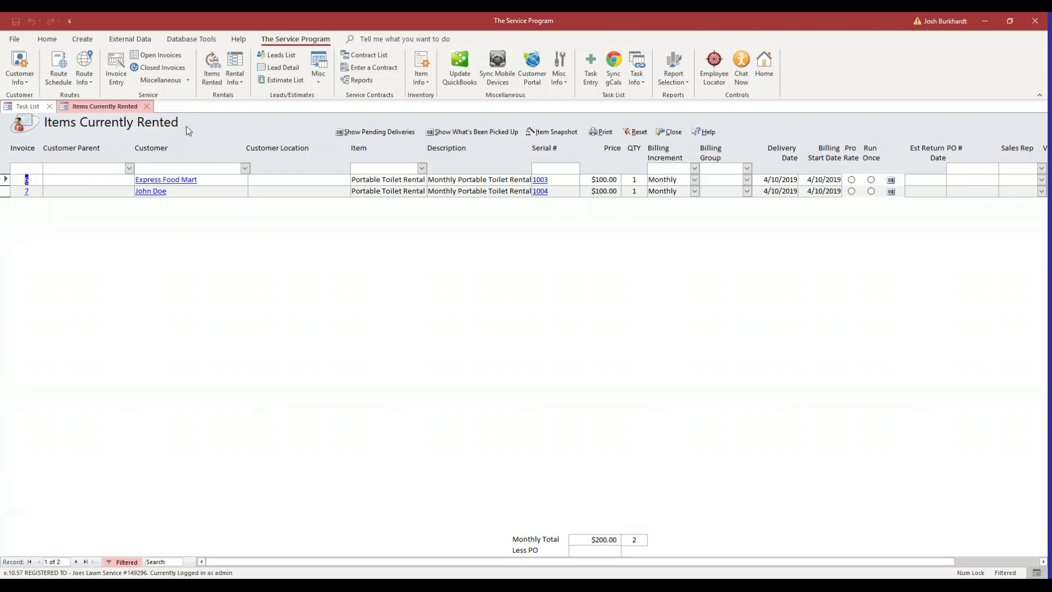
left_click(237, 83)
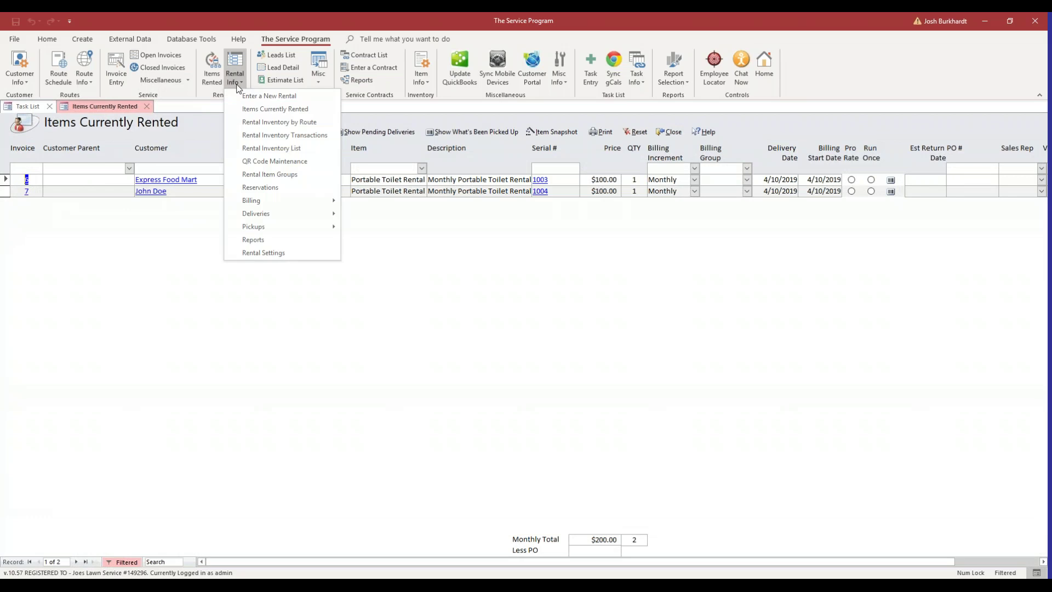
left_click(311, 136)
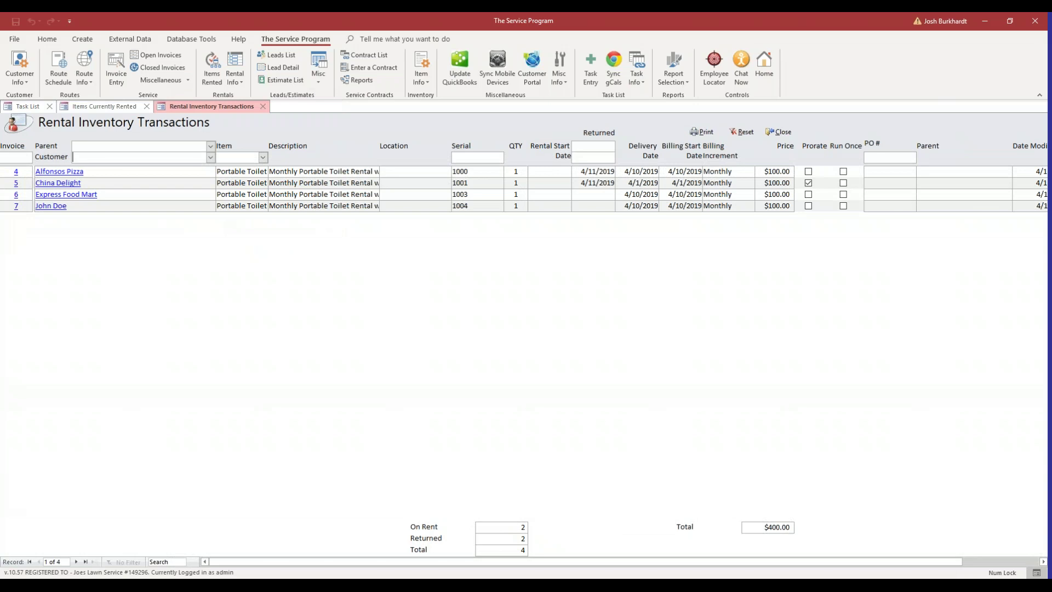
- Examine China Delight's invoice and returned date in the rental inventory transactions, and open its invoice record
left_click_drag(82, 183, 36, 182)
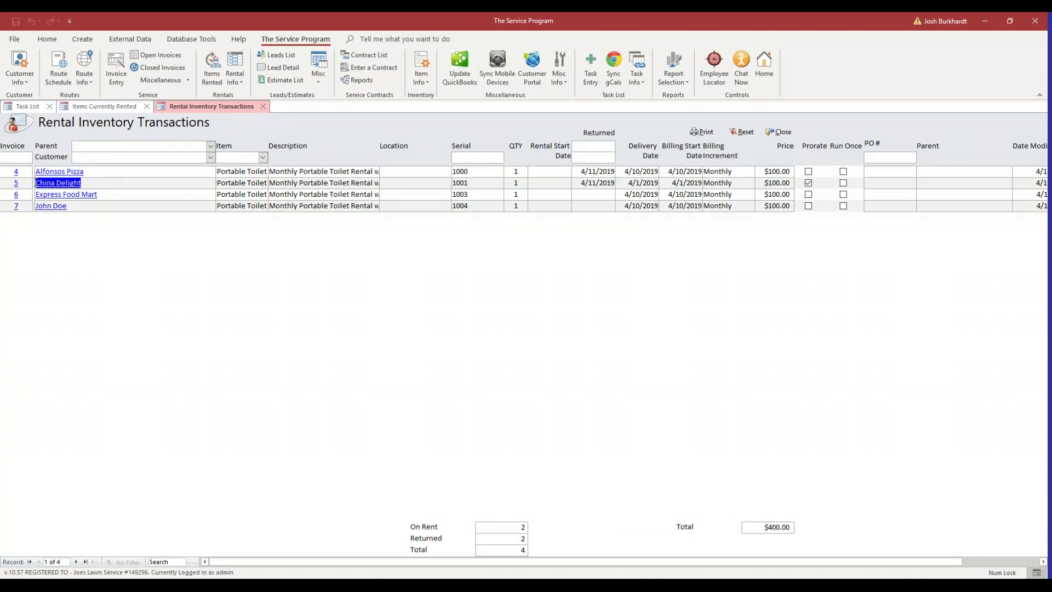
left_click(88, 184)
left_click_drag(28, 186, 13, 183)
left_click_drag(578, 183, 606, 184)
left_click(607, 192)
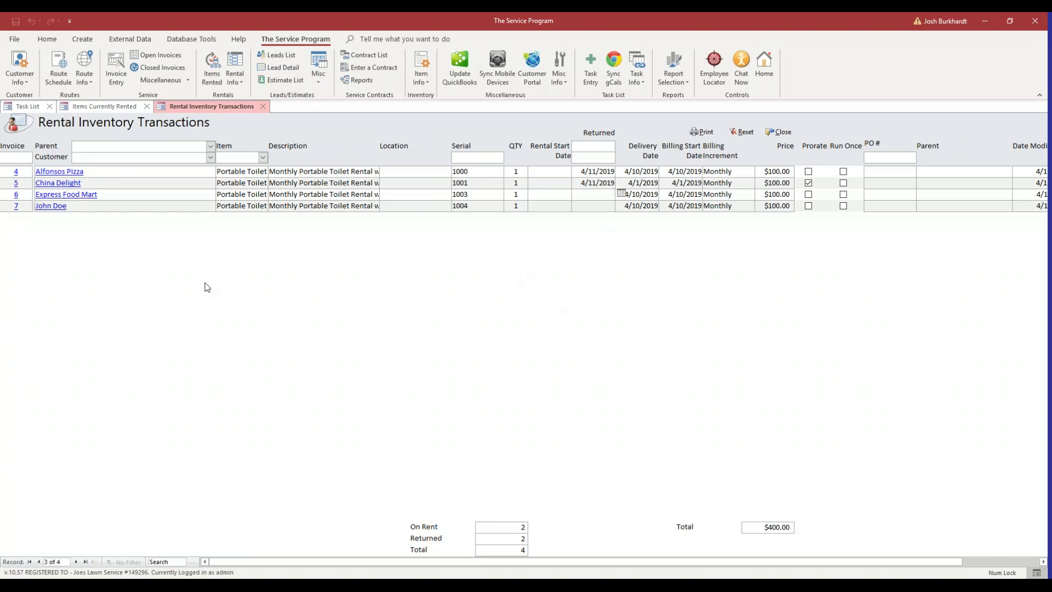
left_click(17, 184)
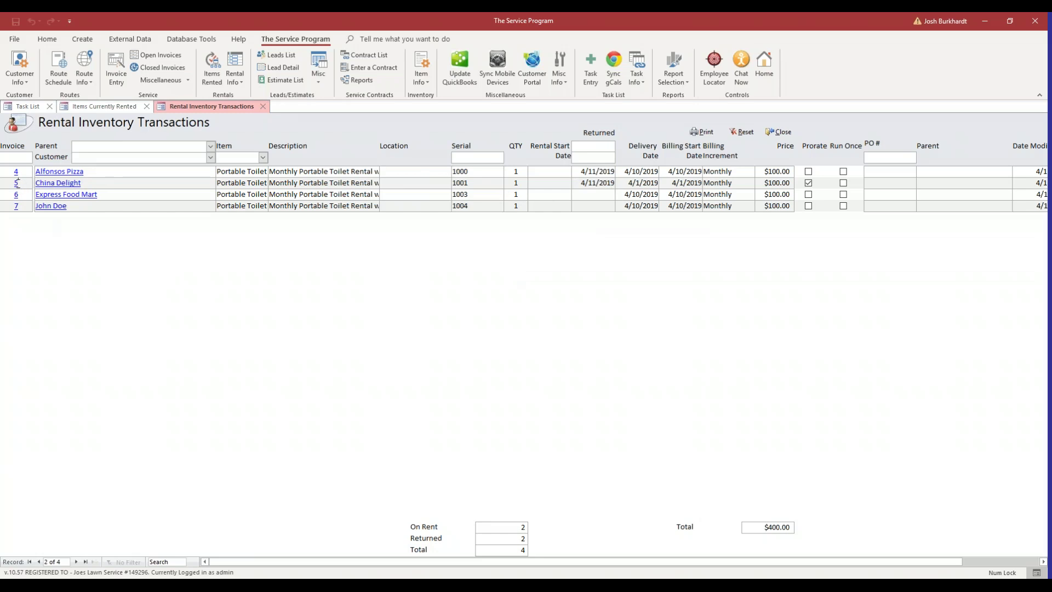